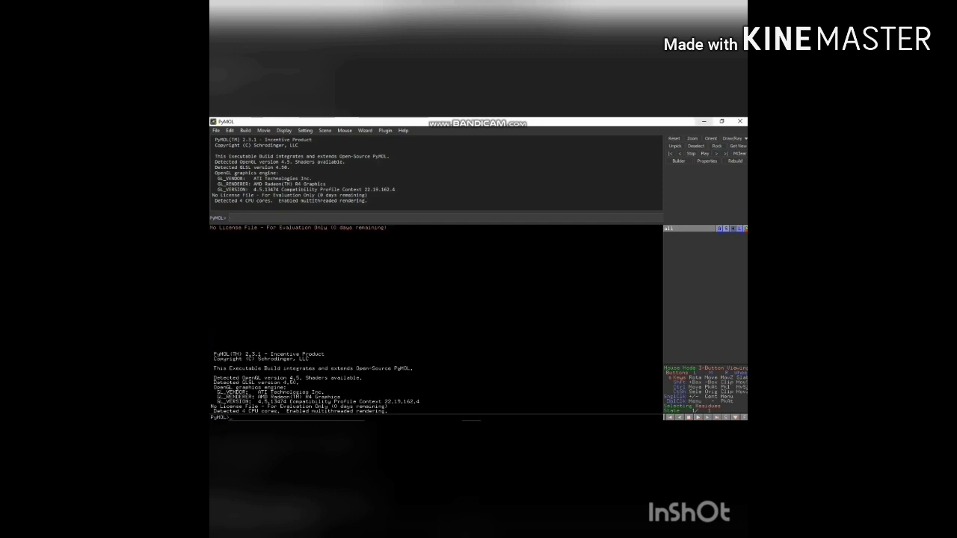
Switch to Google Chrome, search for "pymol download 64 bit" and open the softfamous.com PyMOL download page.
click(704, 121)
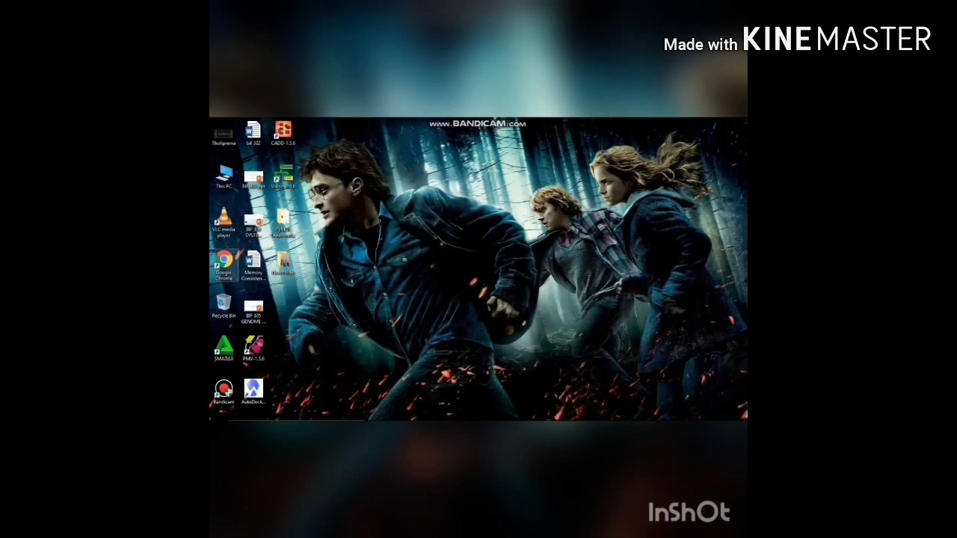
double_click(224, 261)
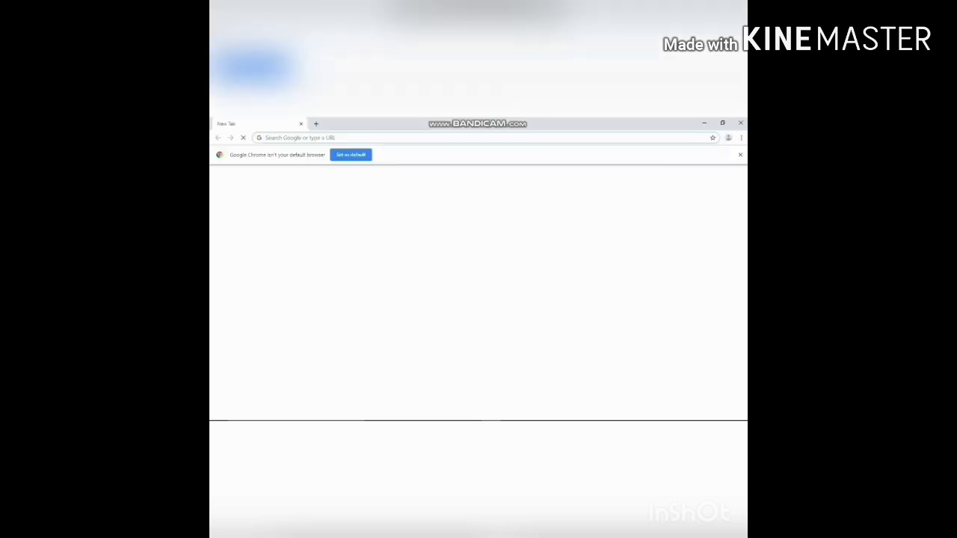
text(pymol)
key(Return)
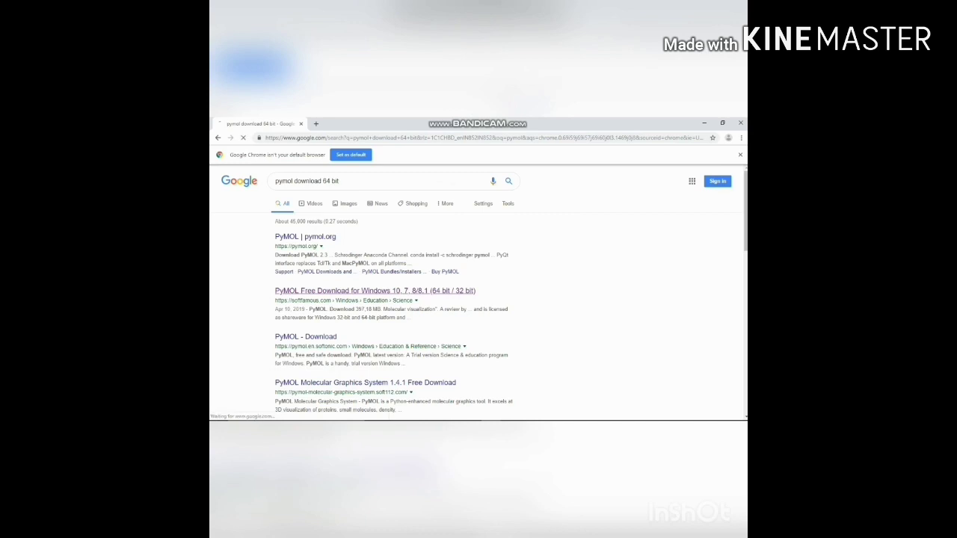
click(374, 291)
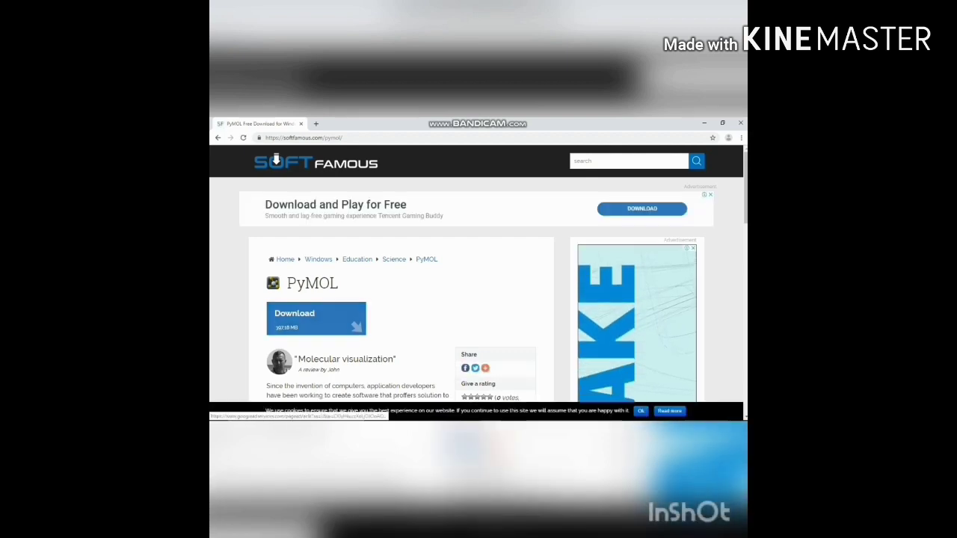
Search the web for "pdb" in a new browser tab and open the RCSB PDB homepage.
click(316, 123)
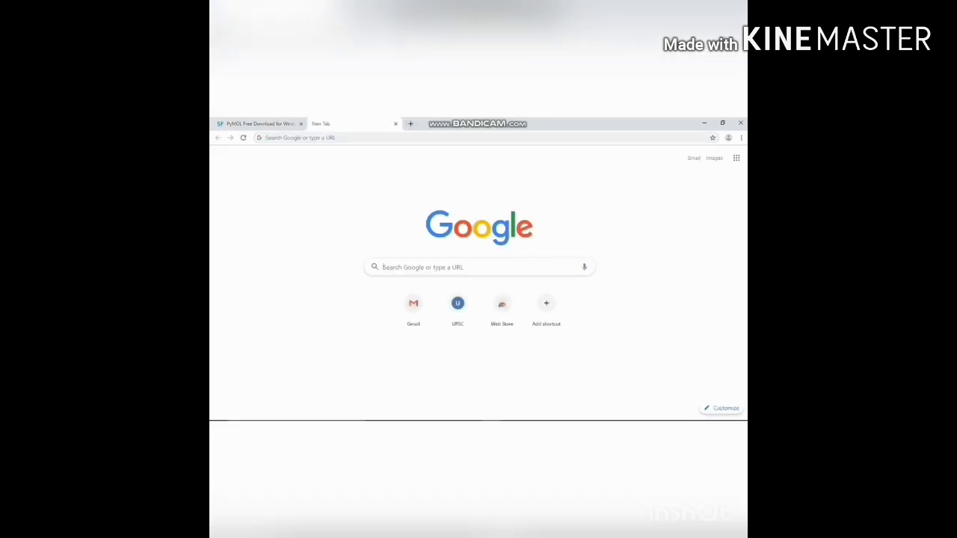
text(pdb)
key(Return)
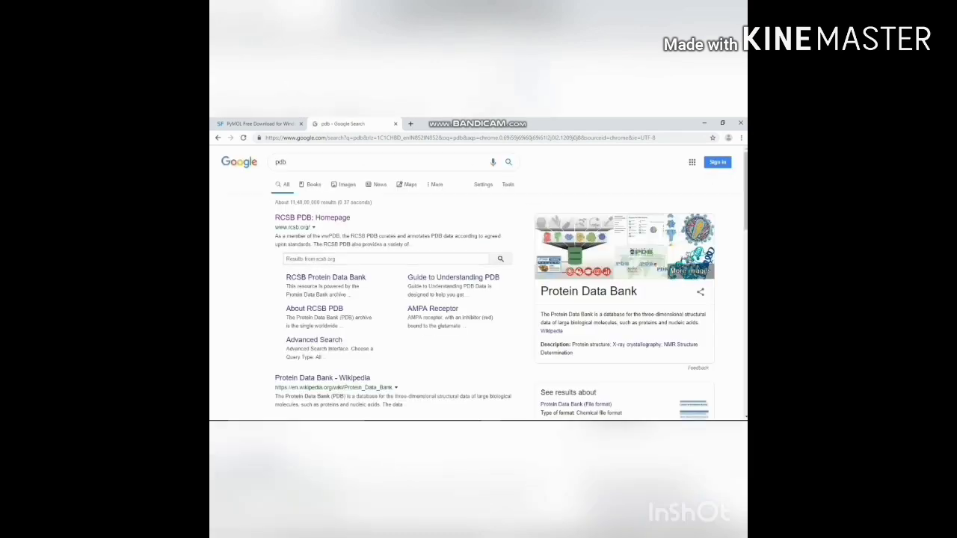
click(312, 217)
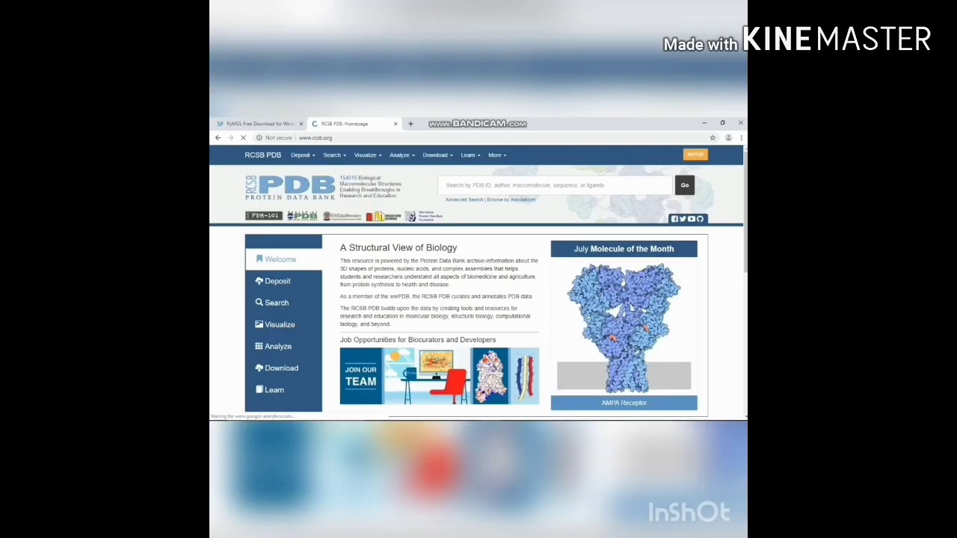
Search the RCSB PDB for "cyt p450".
click(555, 184)
text(d)
text(yt p450)
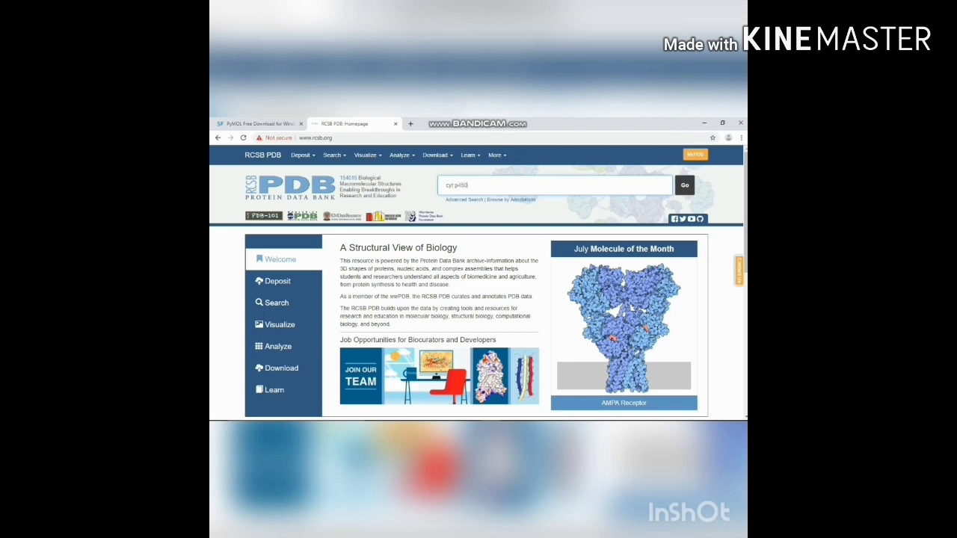
key(Return)
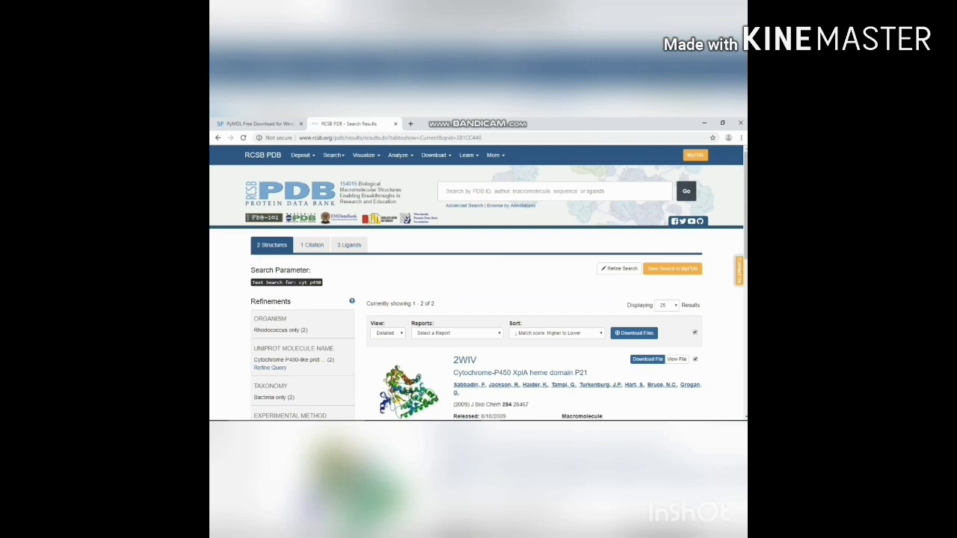
Open the 2WIV entry, Cytochrome-P450 XplA heme domain P21, and list its available download formats.
scroll(478, 299, down, 1)
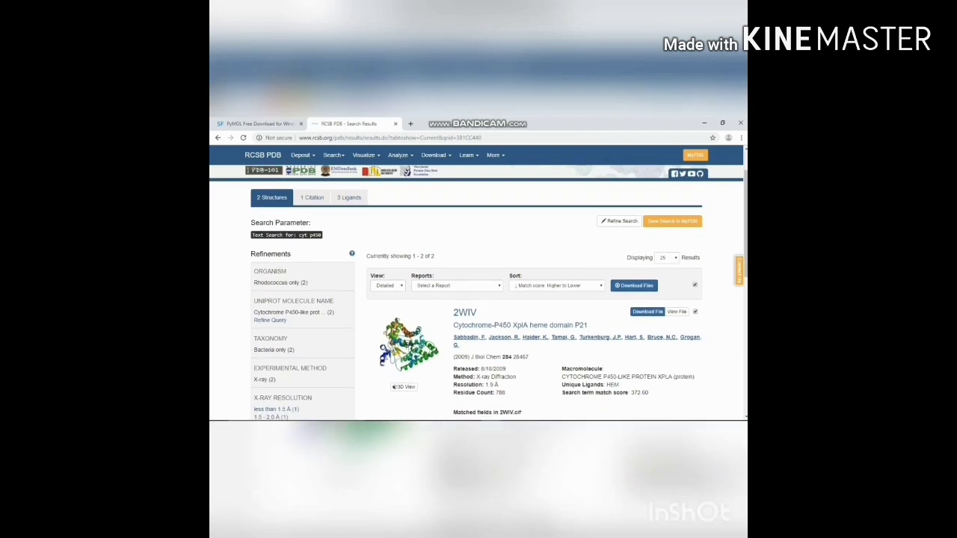
click(408, 345)
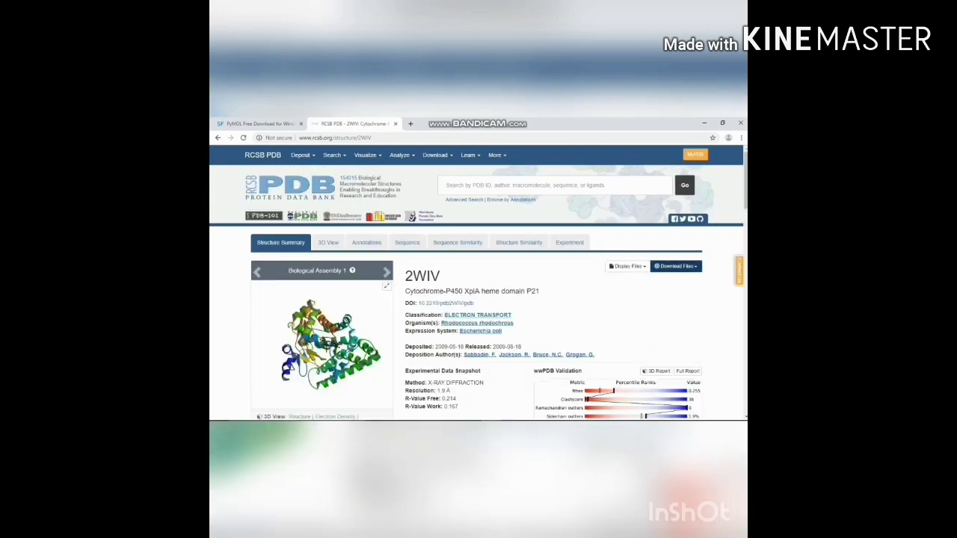
click(676, 267)
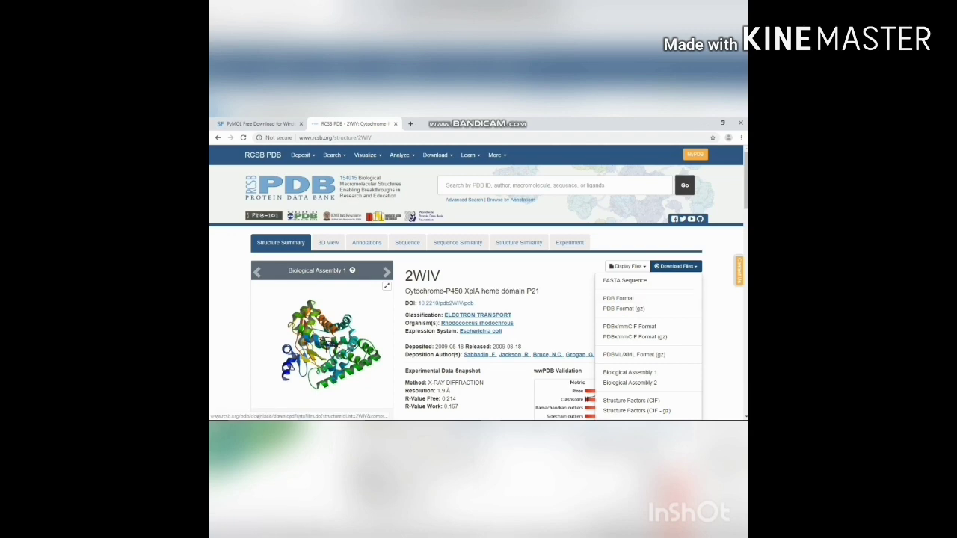
Switch back to PyMOL and open the 2wiv structure file from the Downloads folder.
click(703, 123)
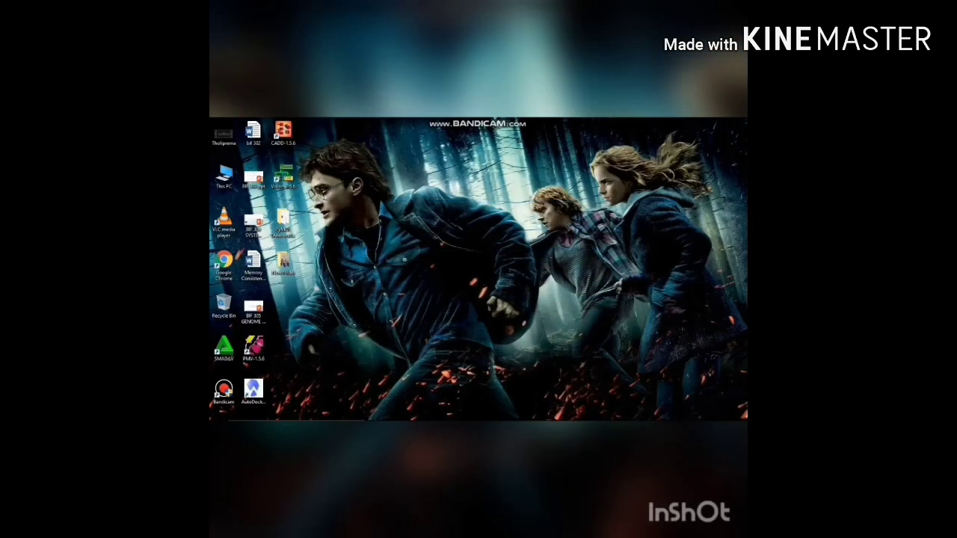
click(471, 413)
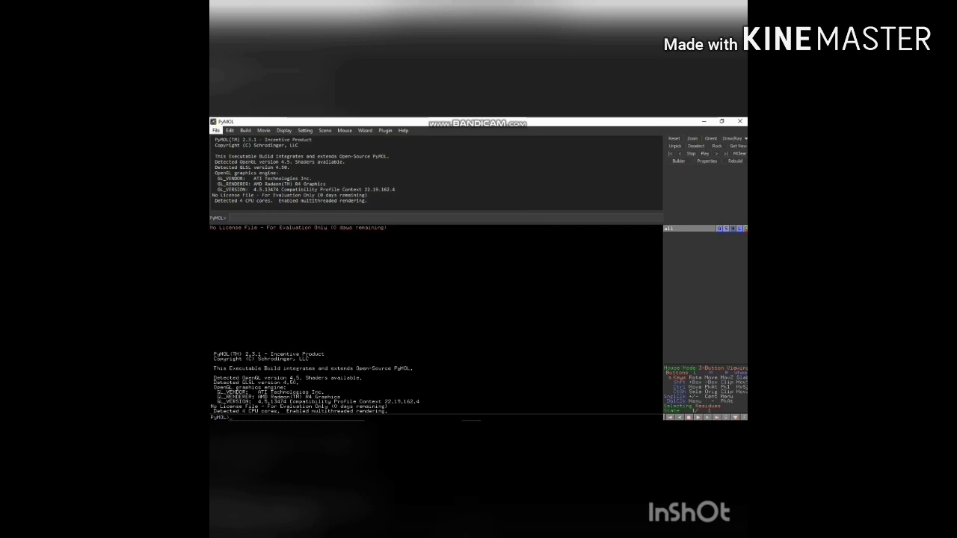
click(215, 130)
click(234, 156)
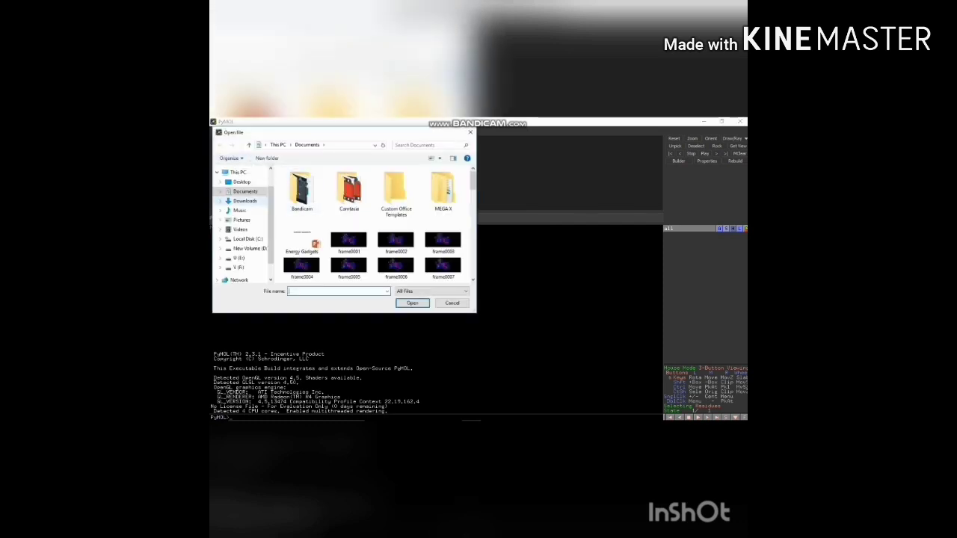
click(349, 238)
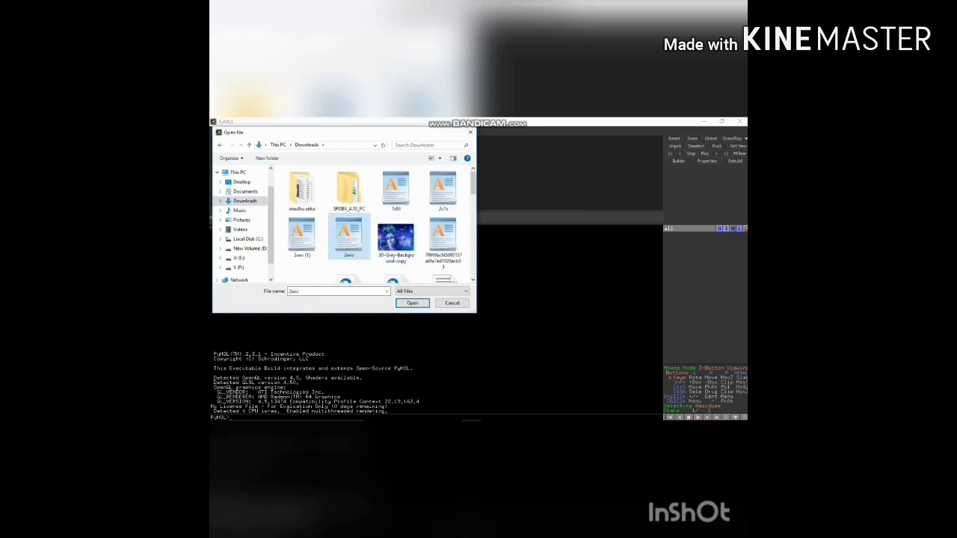
click(412, 303)
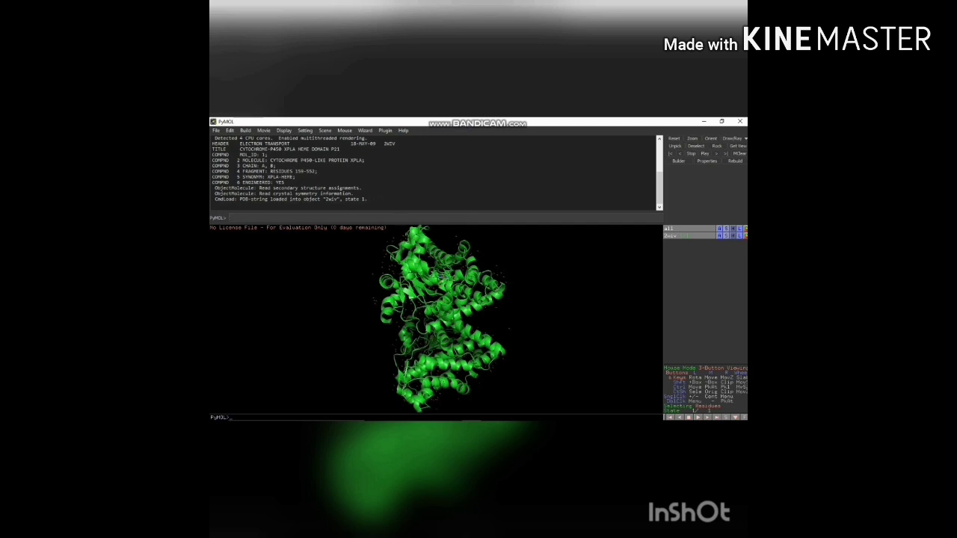
Orient the view on the 2wiv object using its orient action.
click(719, 236)
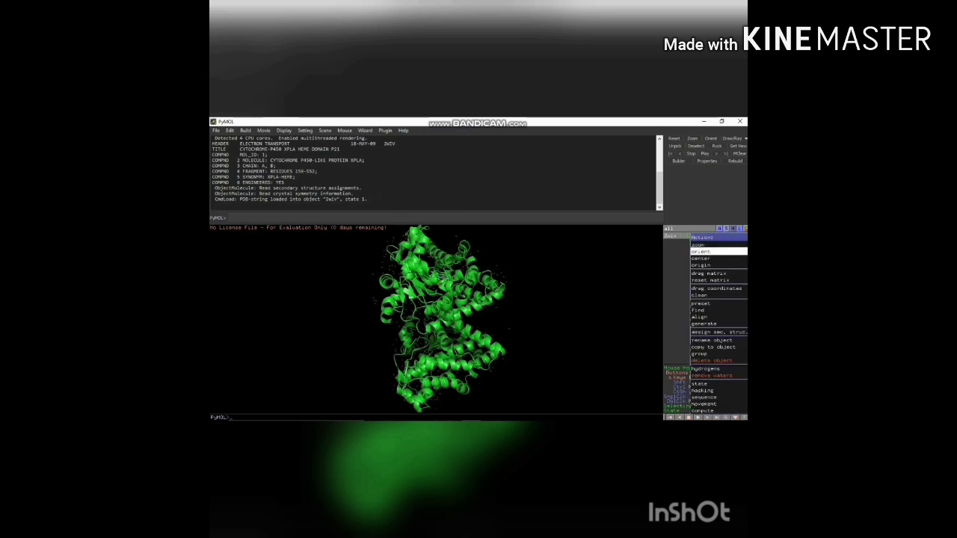
click(700, 251)
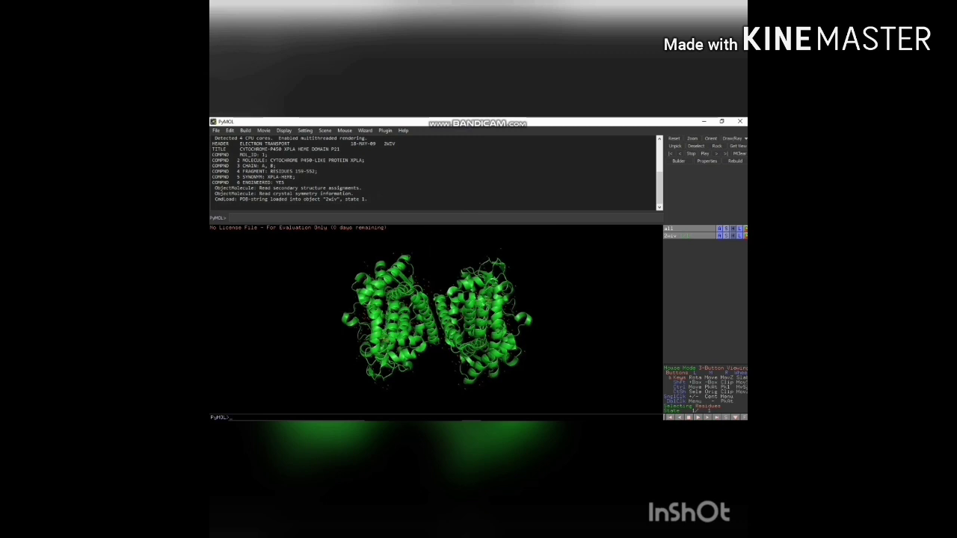
Add the ribbon and sticks representations to the displayed protein structure.
click(726, 228)
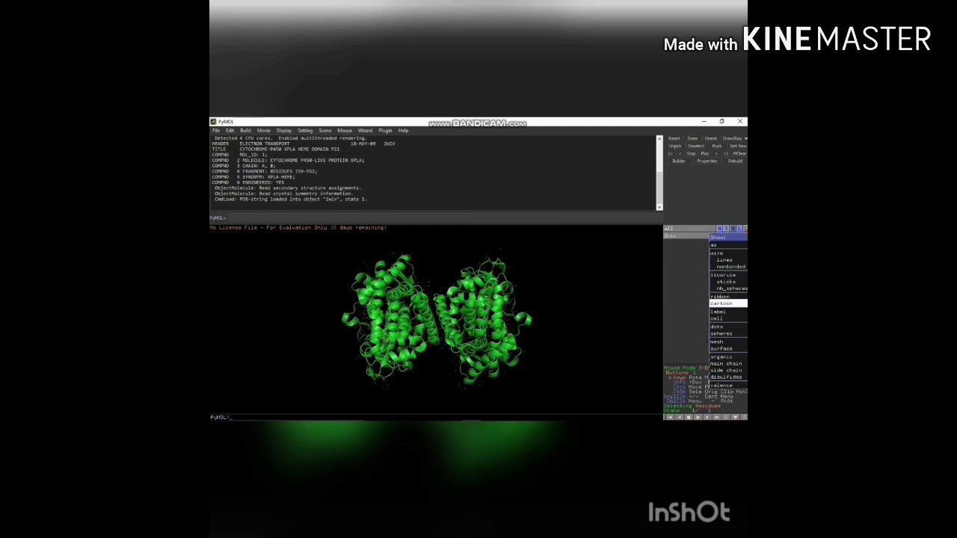
click(720, 297)
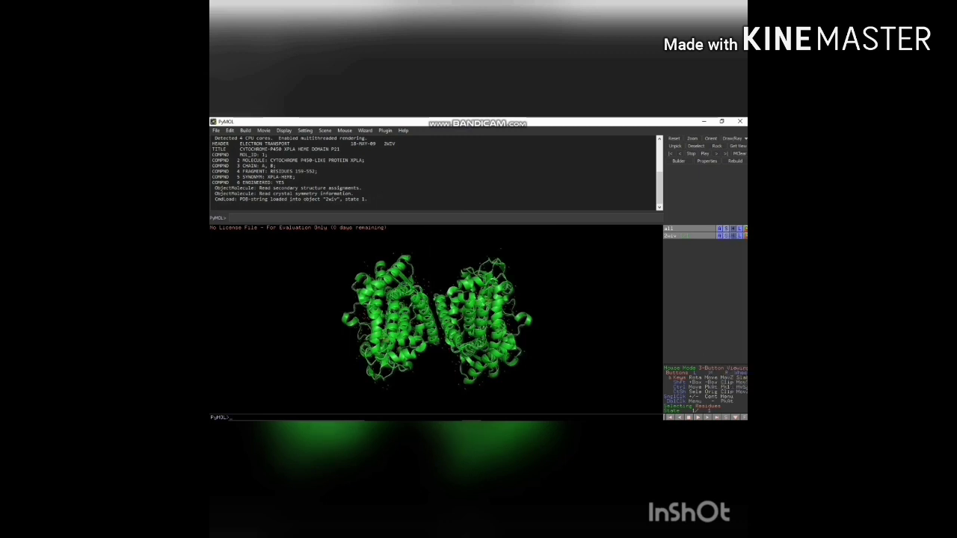
click(726, 235)
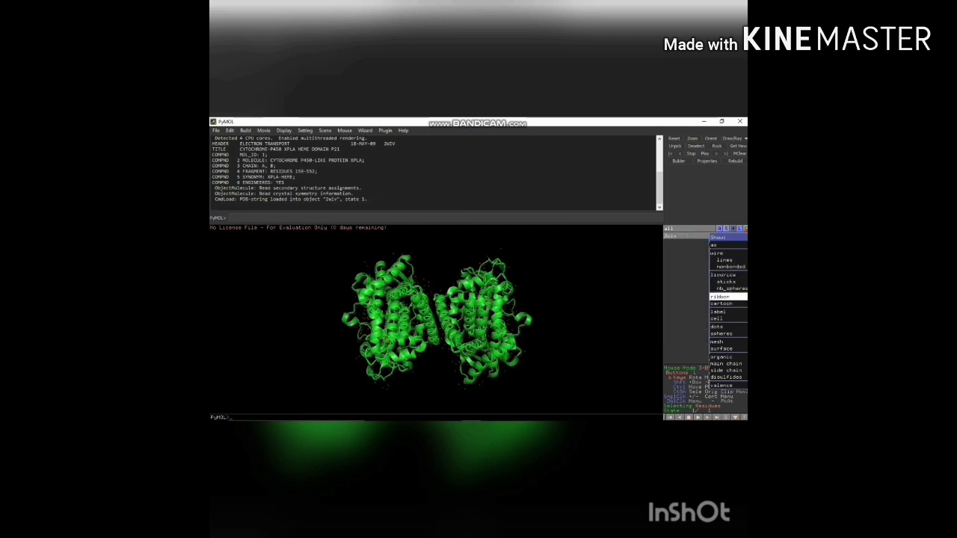
click(724, 282)
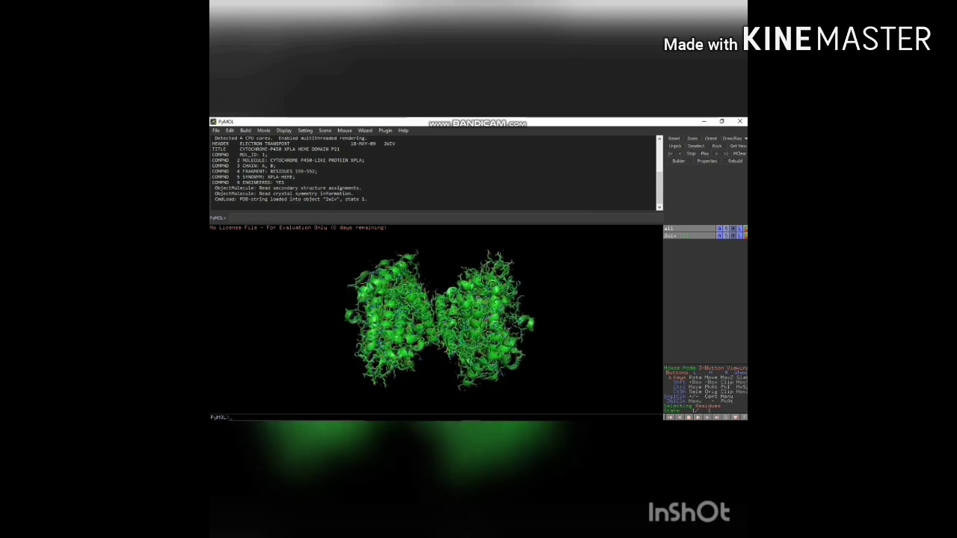
Hide all representations with "hide everything, all" and display only the cartoon with "show cartoon, all".
click(229, 218)
text(hide everything, all)
key(Return)
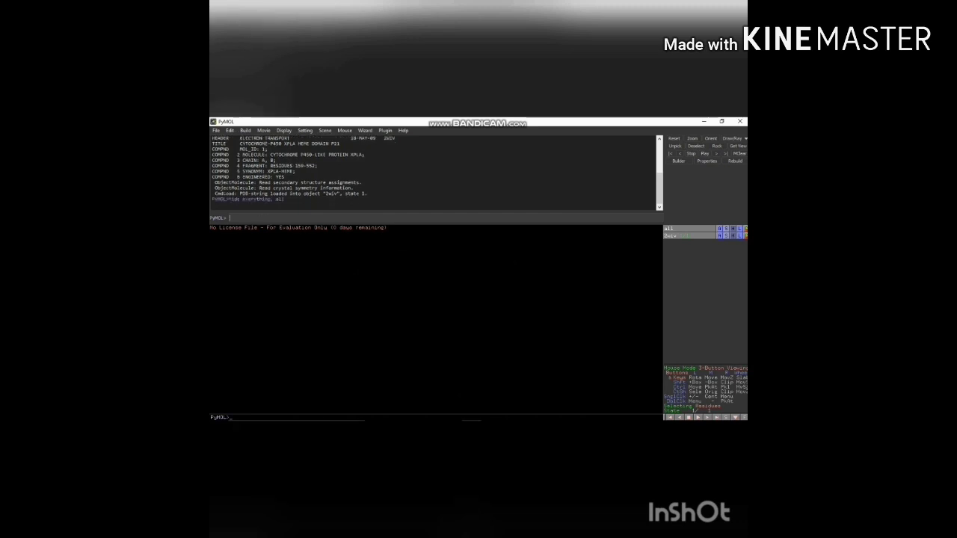
text(show cartoon, all)
key(Return)
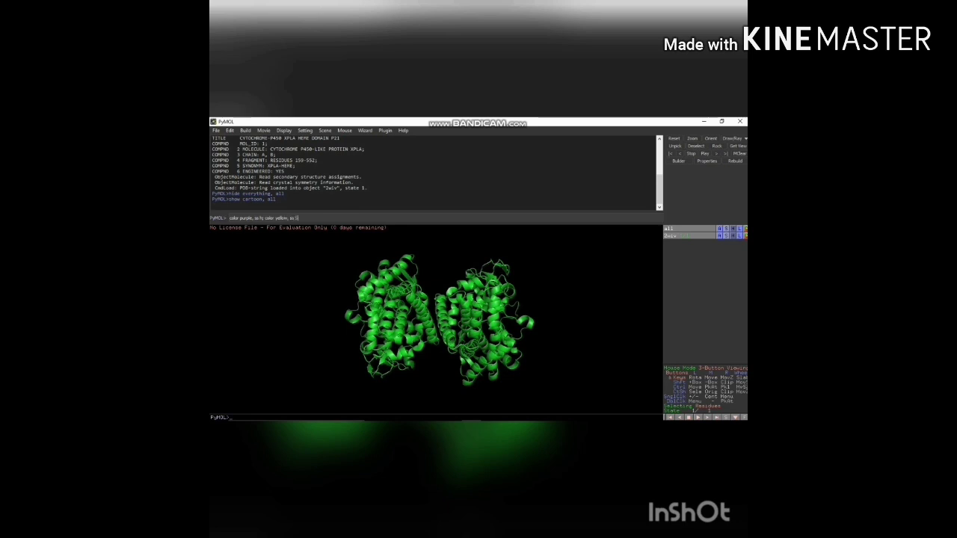
Color the secondary structure by command: helices (ss h) purple, sheets (ss S) yellow and the remaining loops (SS "") green.
text(or green, SS ")
key(Return)
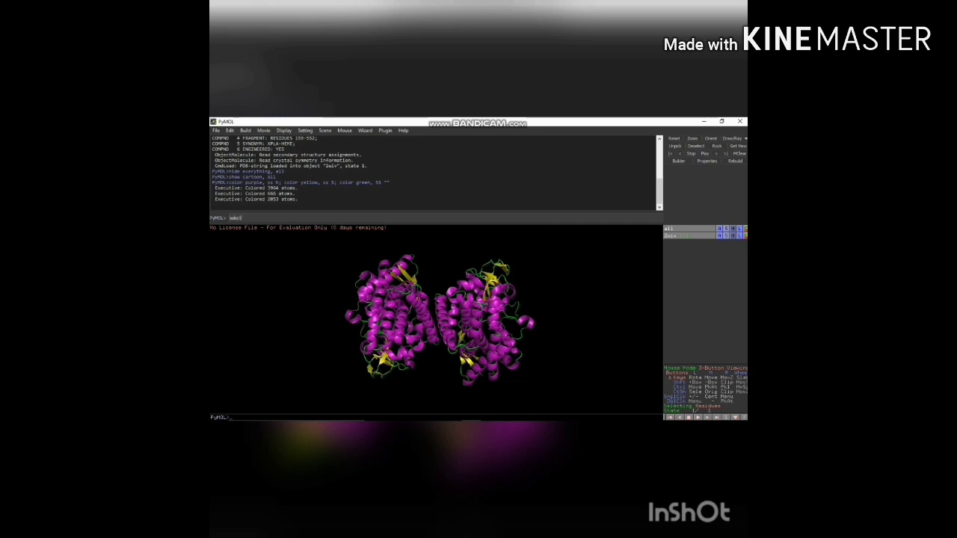
Select residues 100-250 as "active", color that selection blue and zoom to it with one combined command.
text(active, (resi 1)
text(00-250))
text(; color blue)
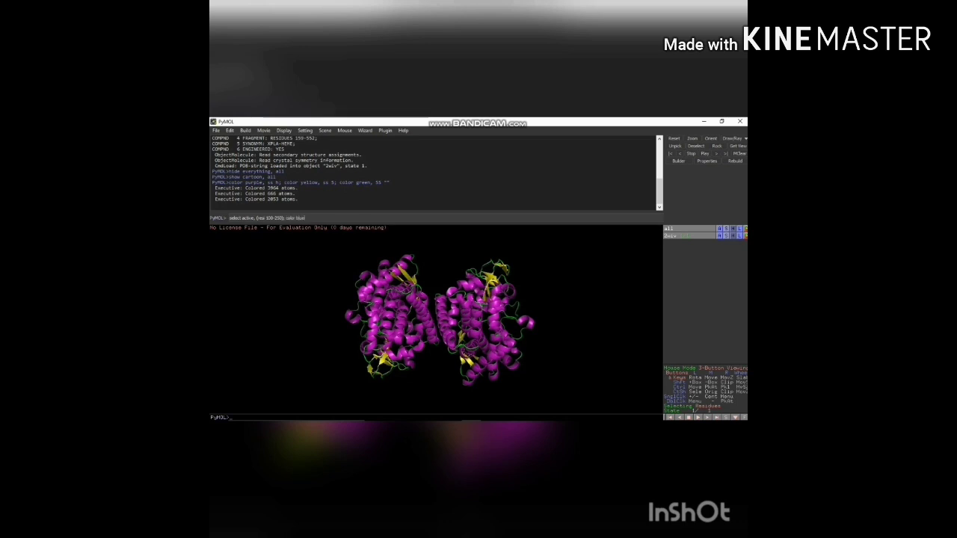
text(, active; zoom active)
key(Return)
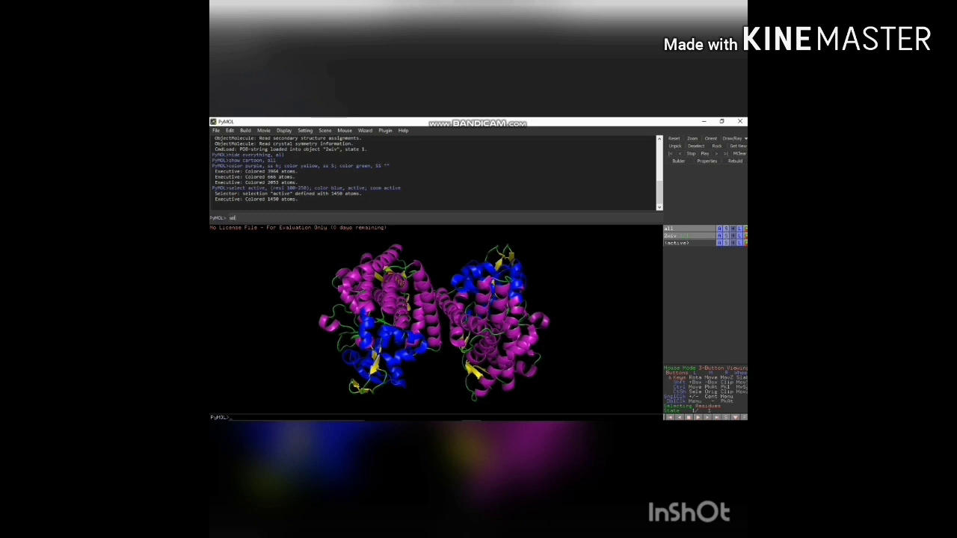
Select residues 150-200 as "ligand", color that selection red and show it as sticks with one combined command.
text(igand,)
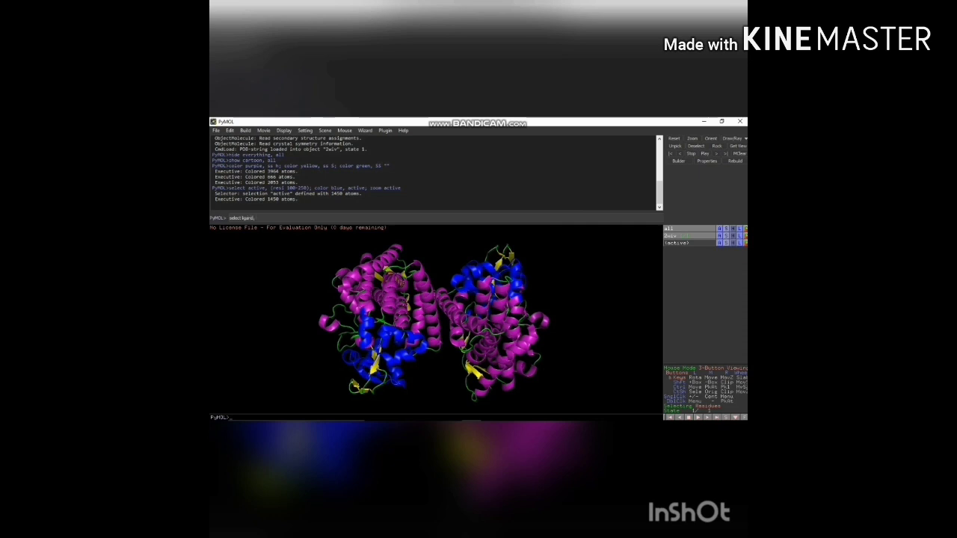
text( (re)
text(ga)
text(nd; show sticks, ligand)
key(Return)
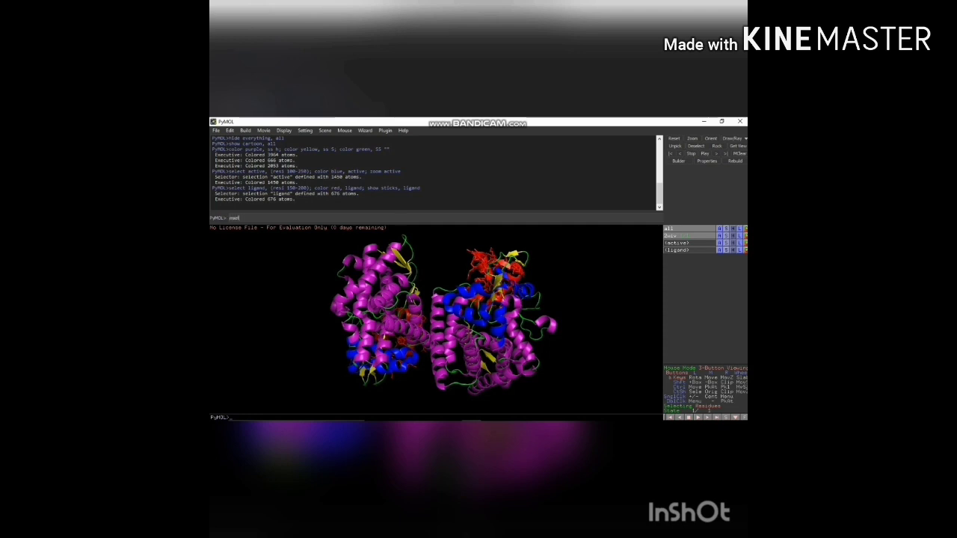
Create a 60-frame rocking movie with "mset 1 x60" and "util.mrock 1,60,180", and play it with "mplay".
text(1 x60)
key(Return)
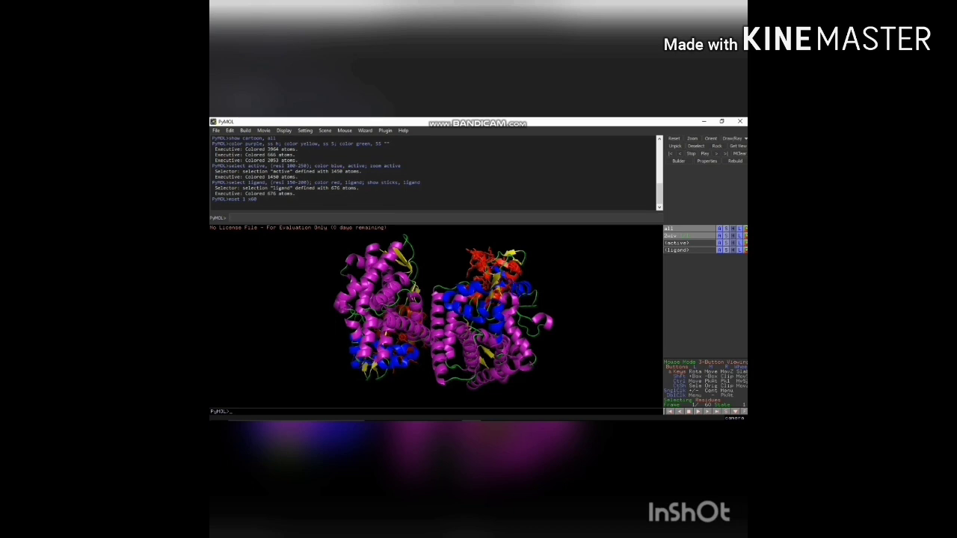
text(util.mrock 1,60,180)
key(Return)
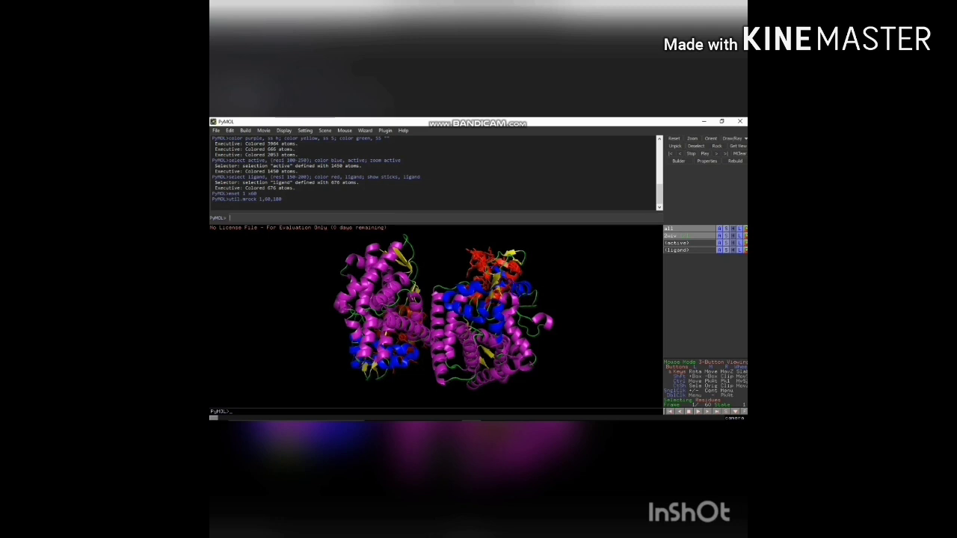
text(mplay)
key(Return)
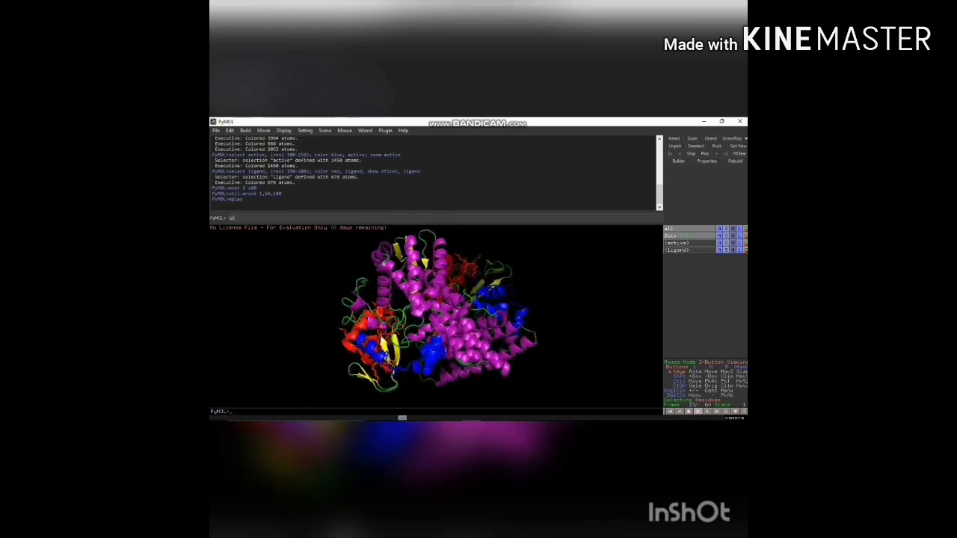
Apply a full rolling motion to movie frames 1 to 60 with "util.mroll 1,60".
text(msil.m)
text(roll)
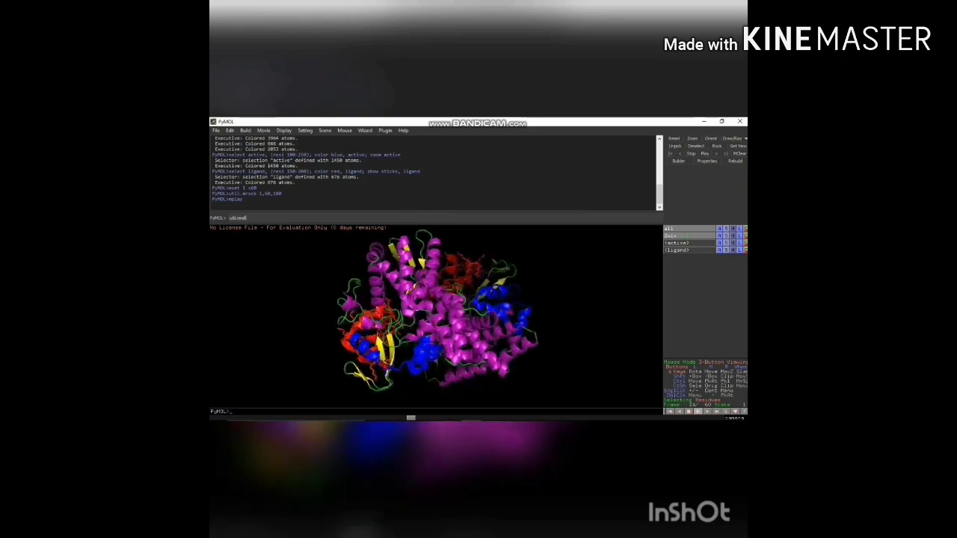
text(ock 1)
text(0)
key(Return)
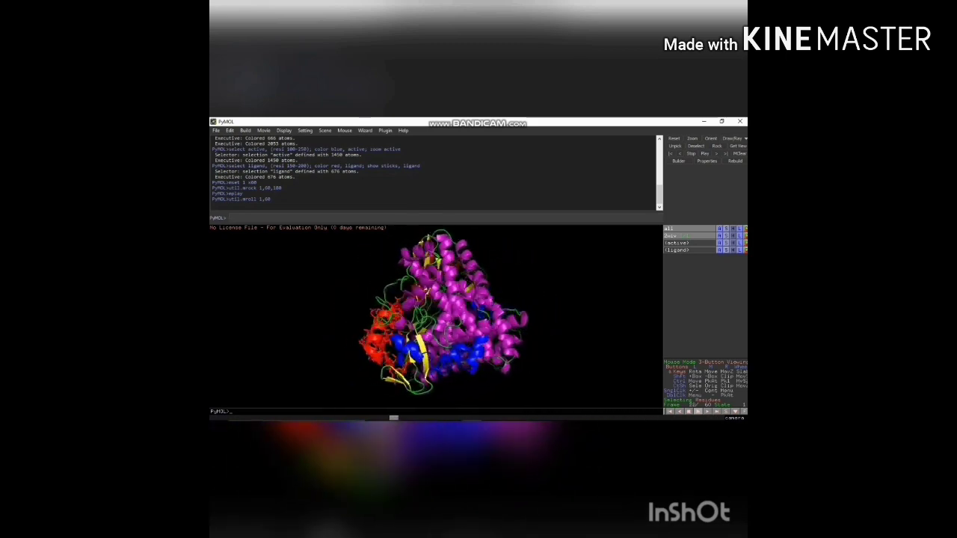
Stop the movie with "mstop" and export its frames as numbered PNG images with the prefix "frame" using the mpng command.
text(mst)
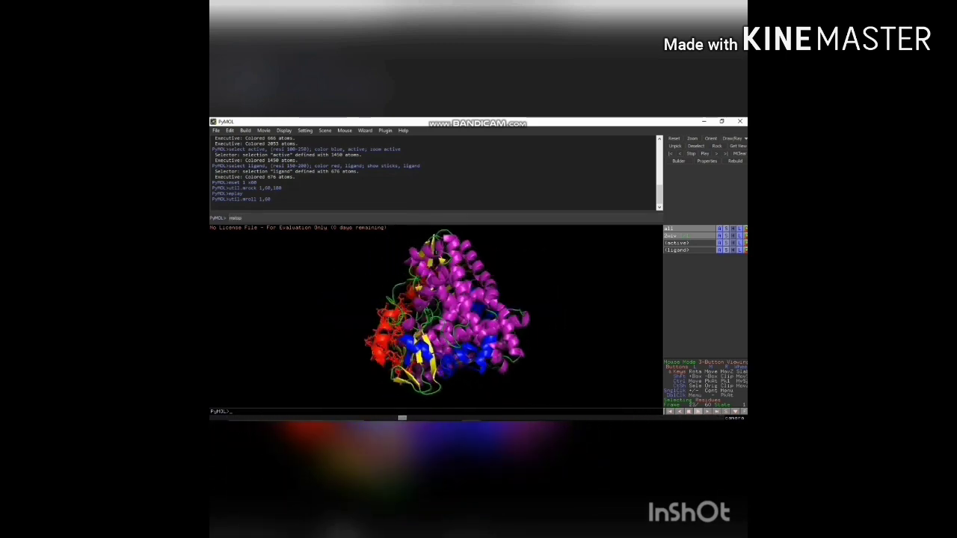
text(op)
key(Return)
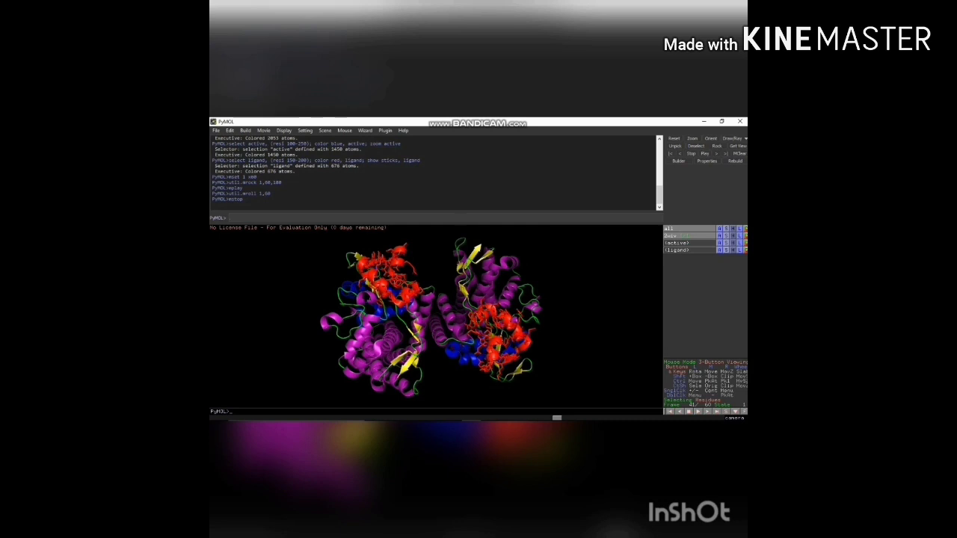
text(mpng film)
key(Return)
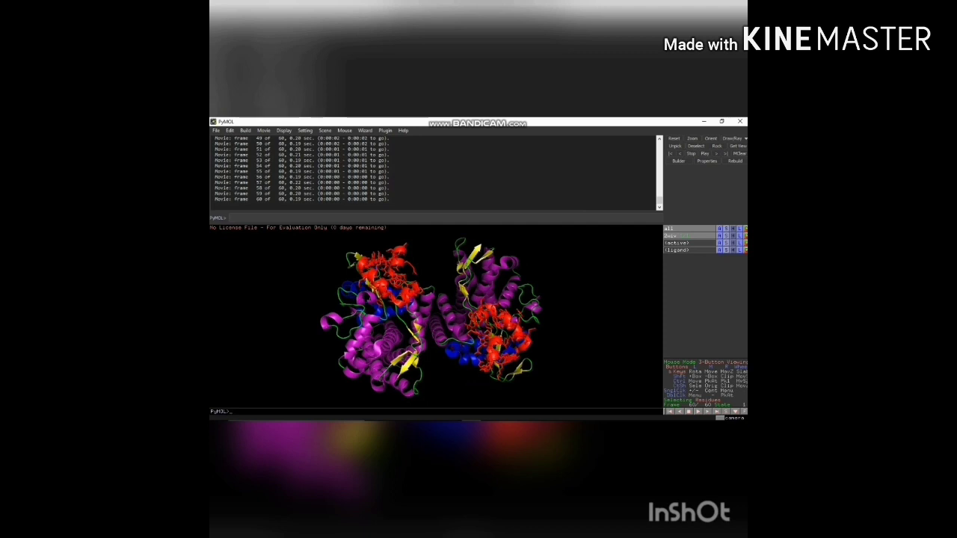
Switch to File Explorer, open frame0012.png from the Documents folder and browse forward to frame0014.png.
mouse_move(471, 413)
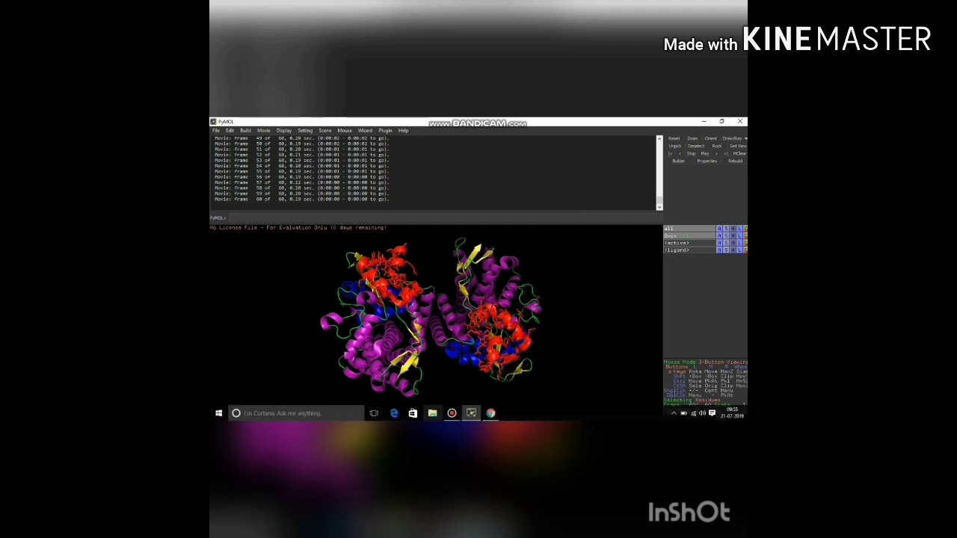
click(432, 414)
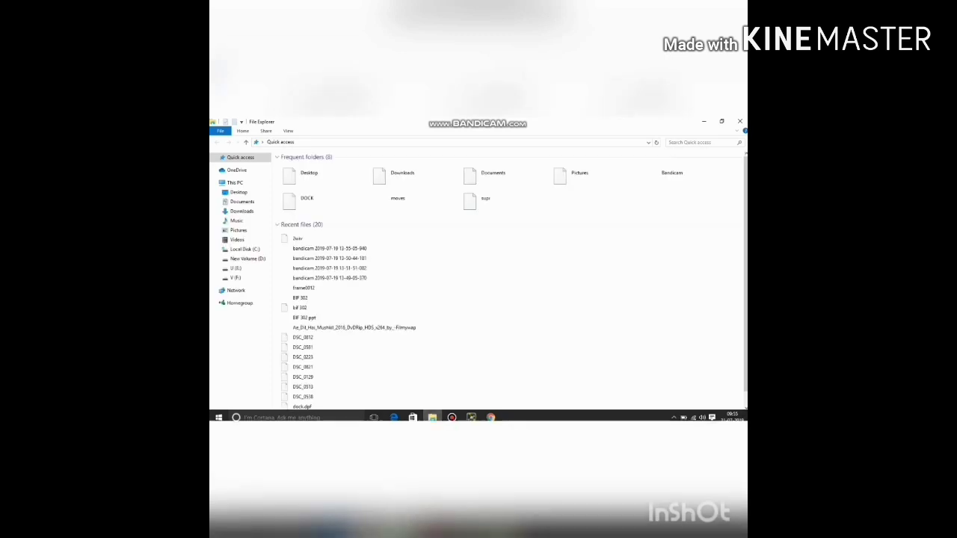
click(241, 201)
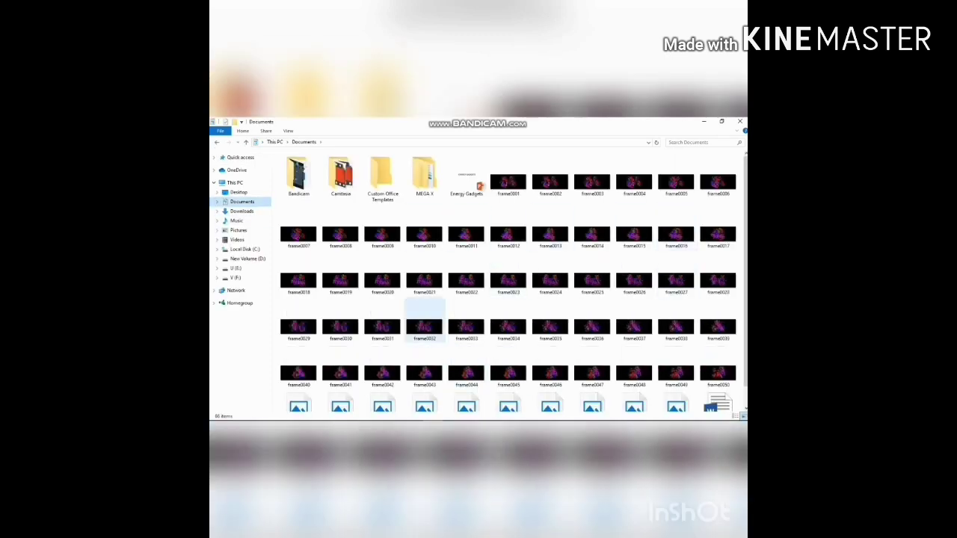
click(509, 228)
key(Return)
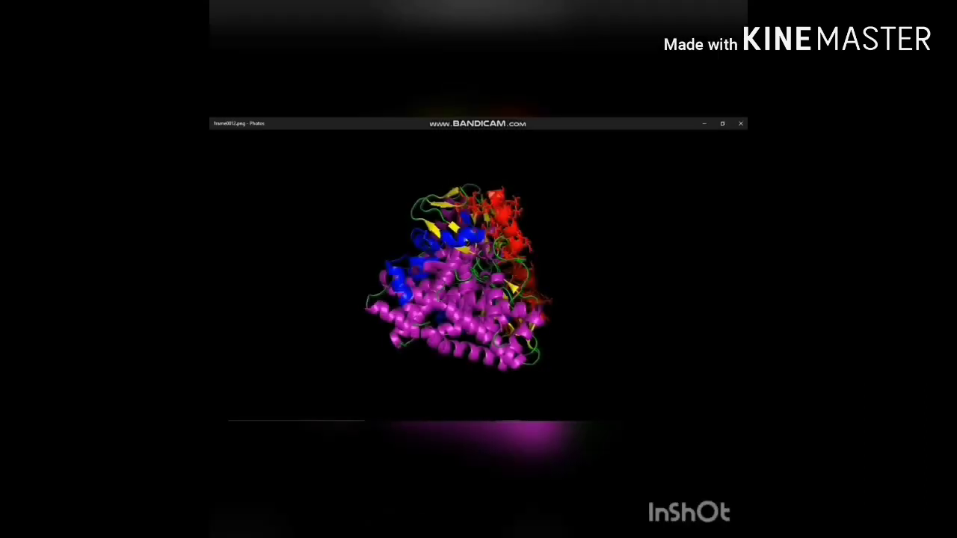
key(Right)
key(Right)
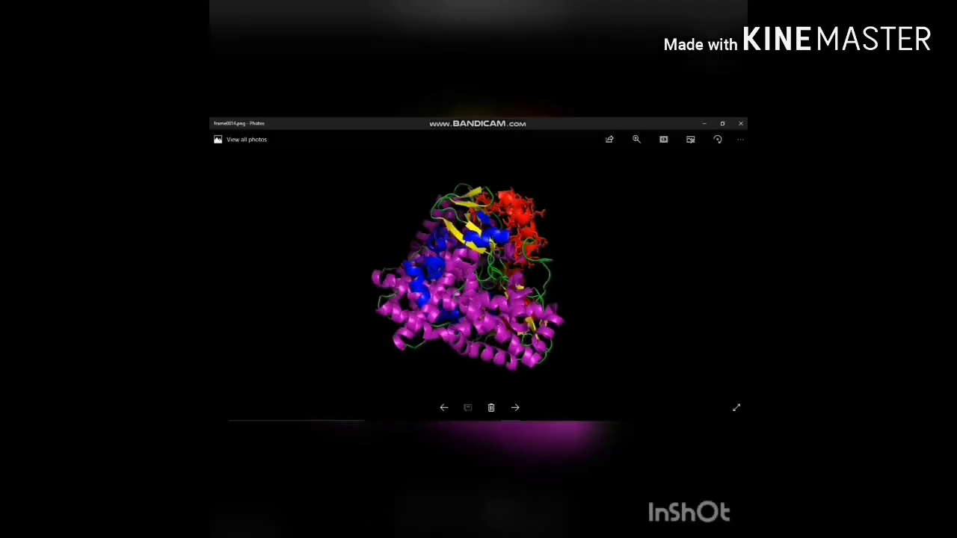
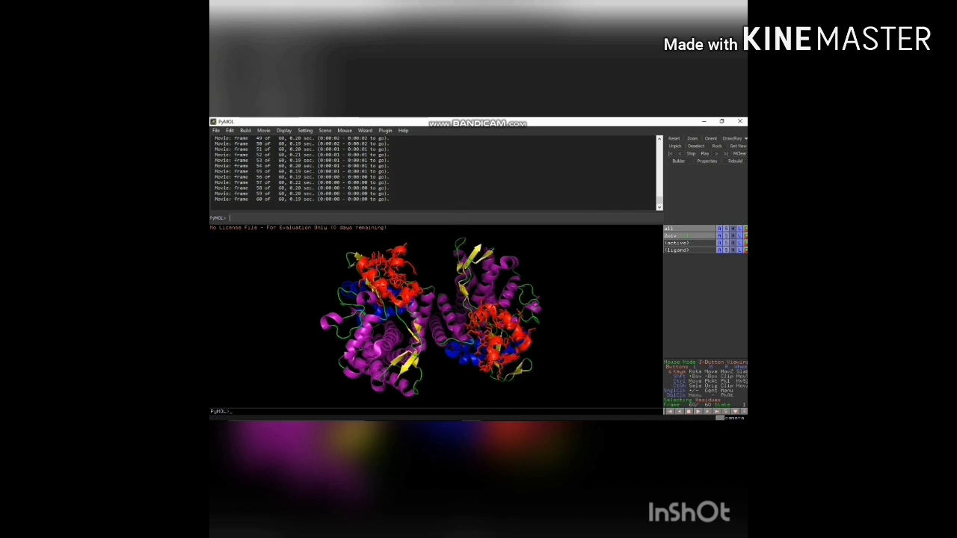
Show the "ligand" selection as a surface.
click(726, 249)
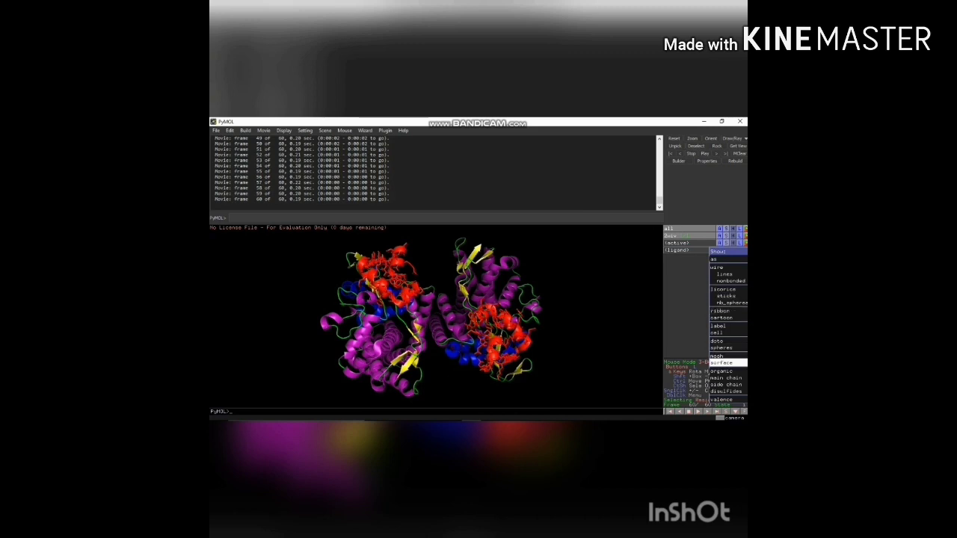
click(722, 362)
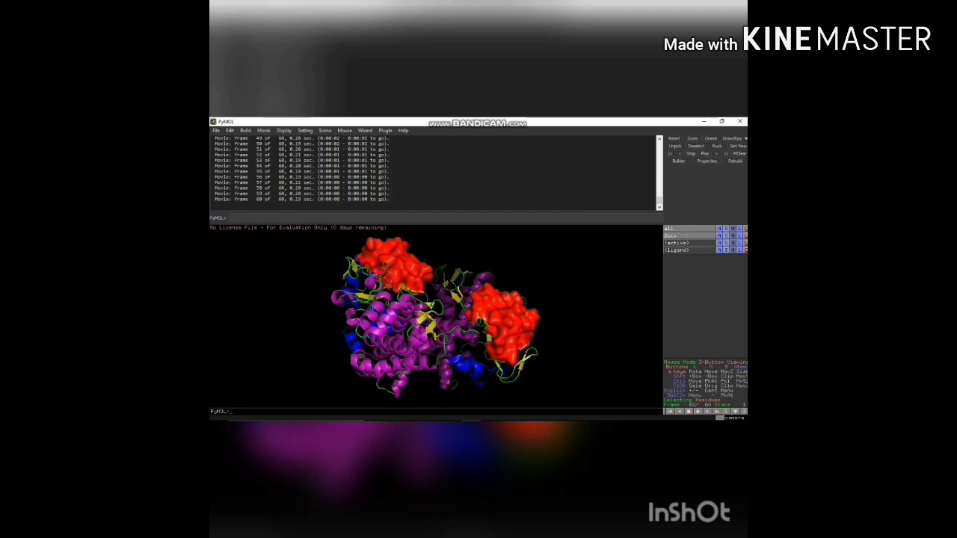
Add polar hydrogens to the whole 2wiv structure.
click(719, 236)
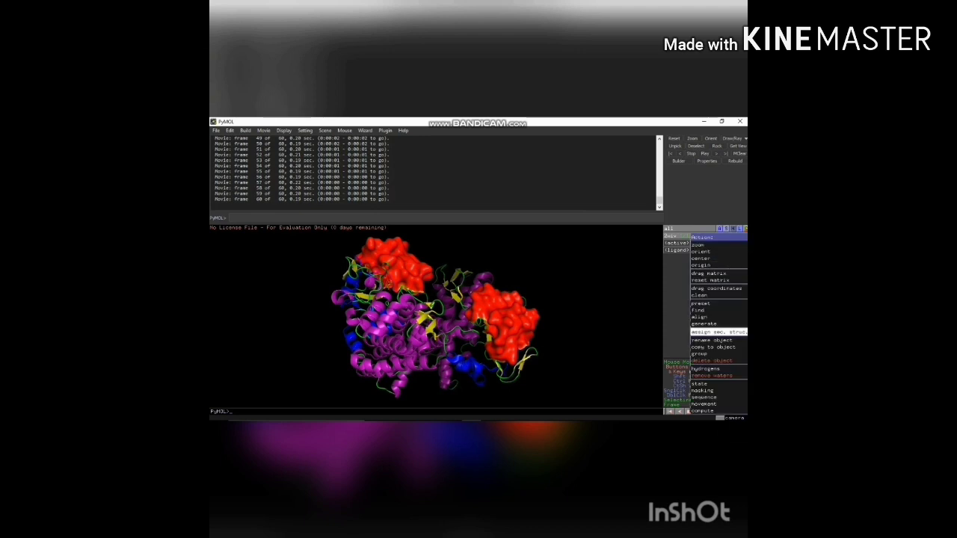
mouse_move(706, 323)
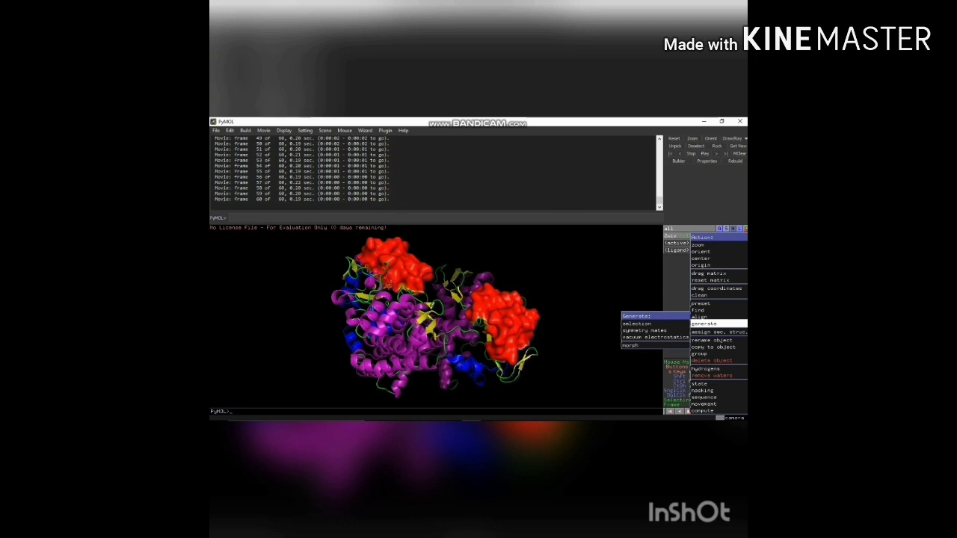
mouse_move(714, 347)
mouse_move(706, 369)
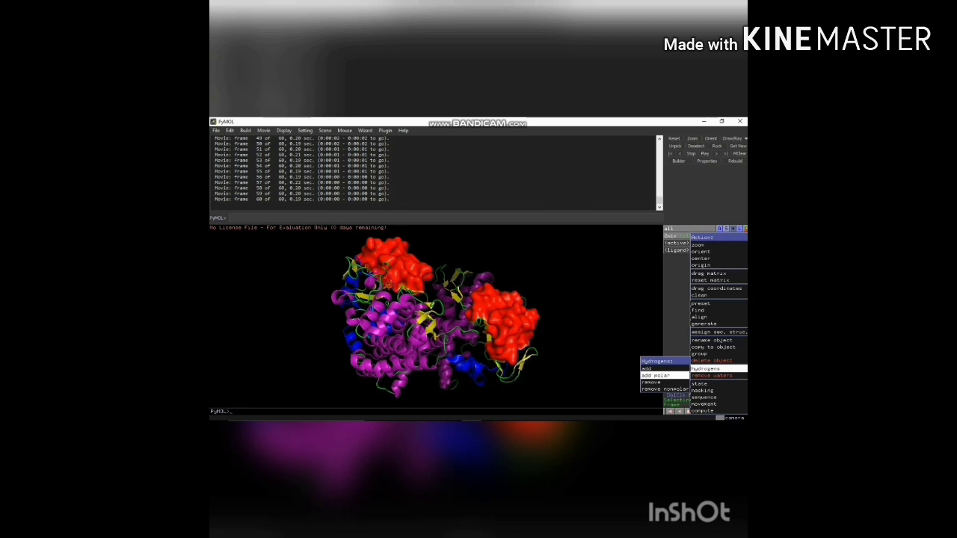
click(656, 376)
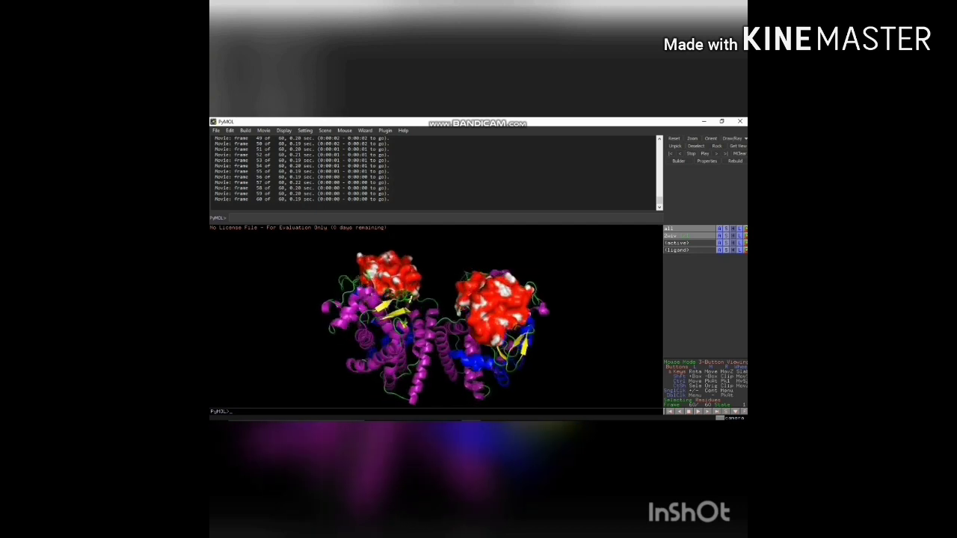
click(719, 243)
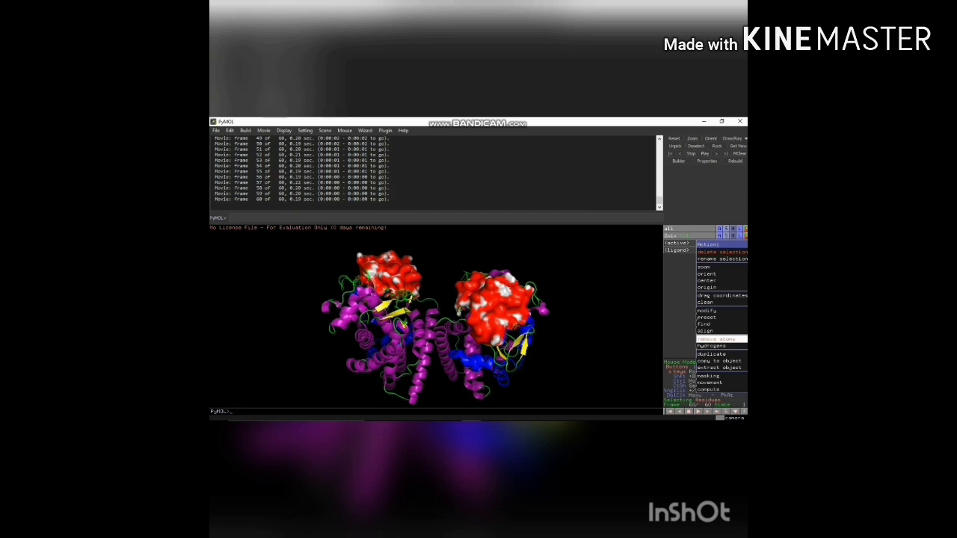
mouse_move(714, 347)
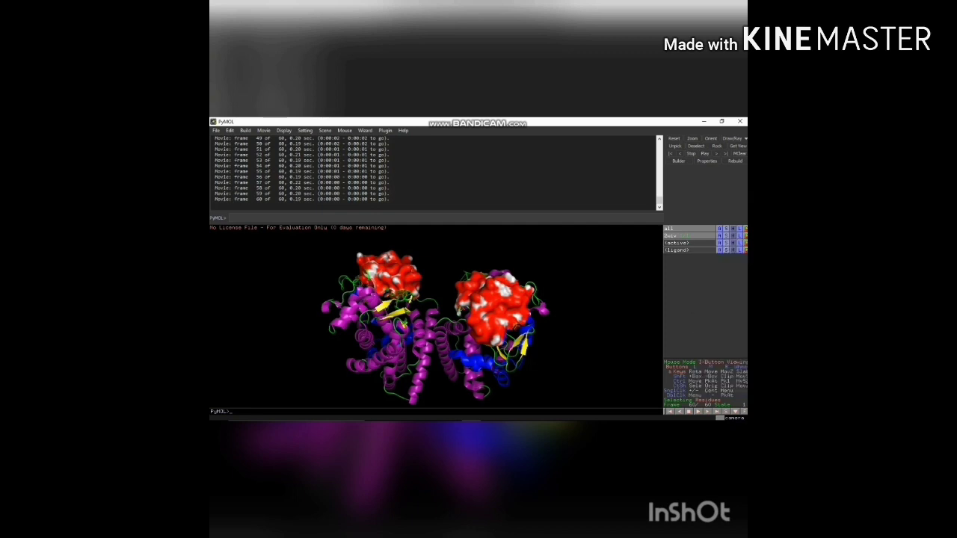
click(725, 235)
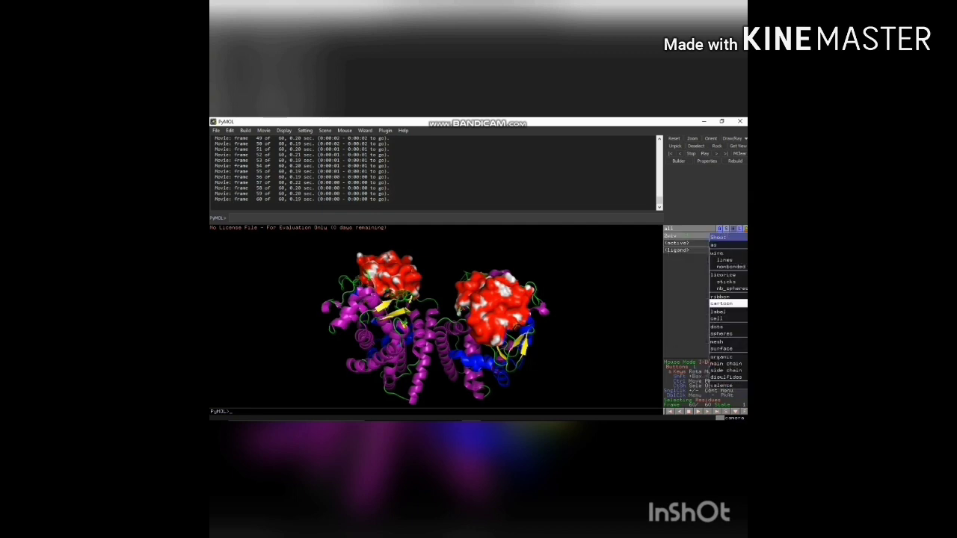
click(719, 311)
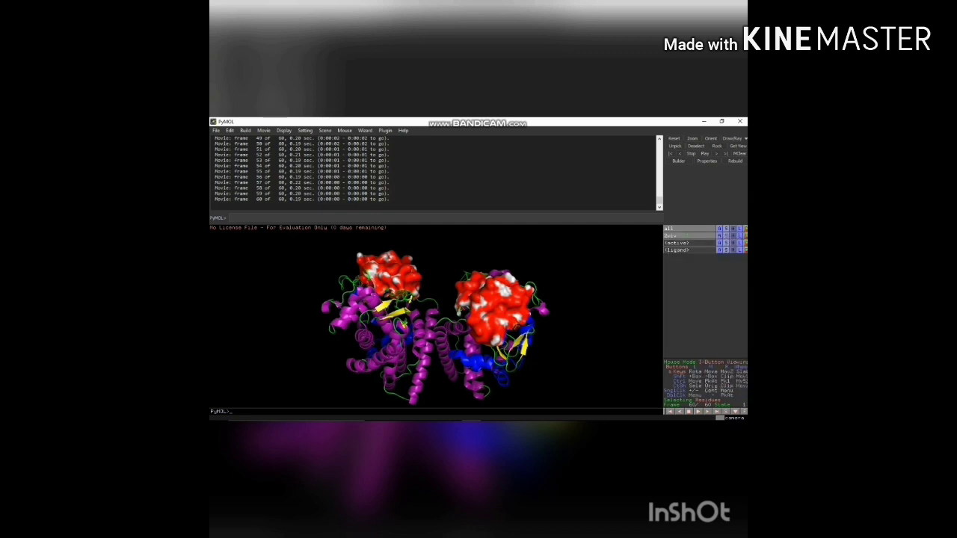